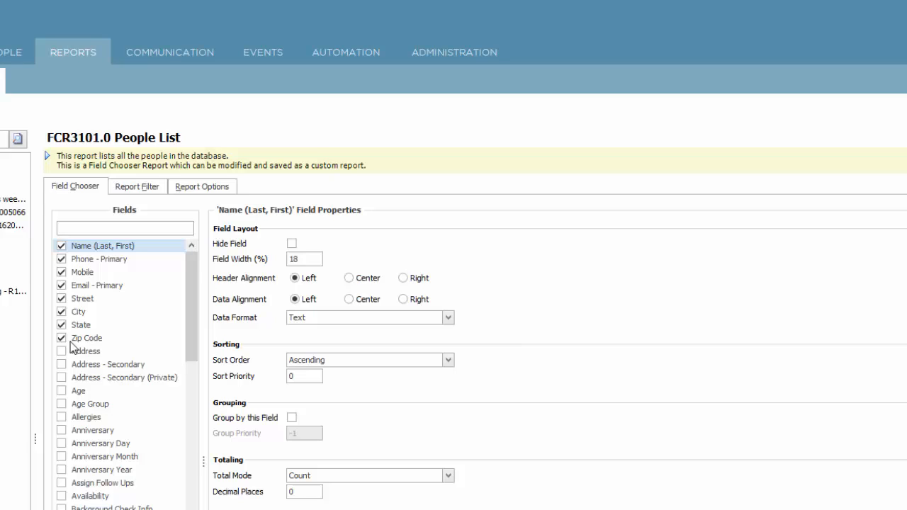
- Remove the Zip Code, State, City and Street fields from the report, add Age Group, and preview the list
{"action": "left_click", "coordinate": [62, 339]}
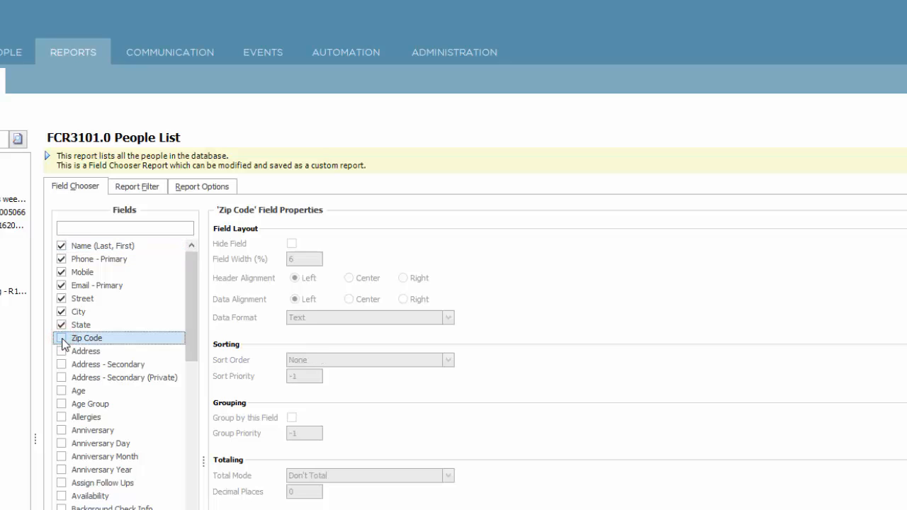
{"action": "left_click", "coordinate": [62, 325]}
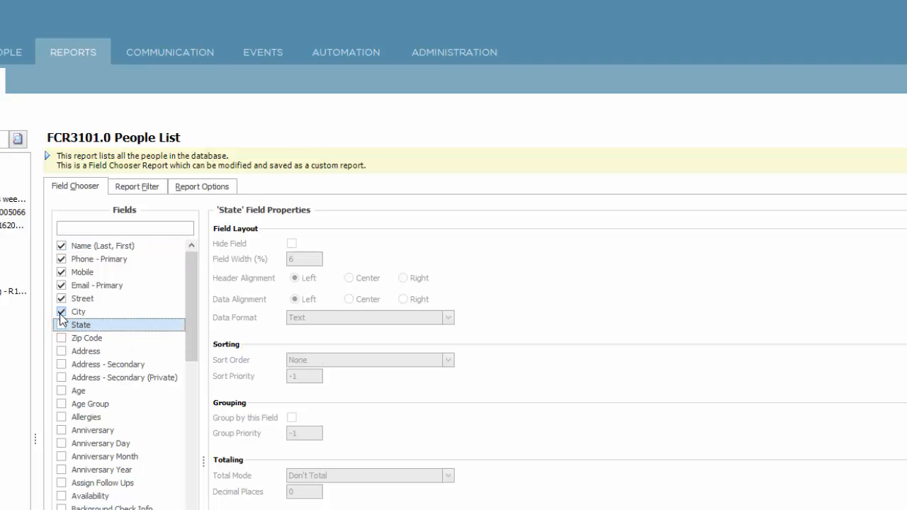
{"action": "left_click", "coordinate": [62, 314]}
{"action": "left_click", "coordinate": [62, 300]}
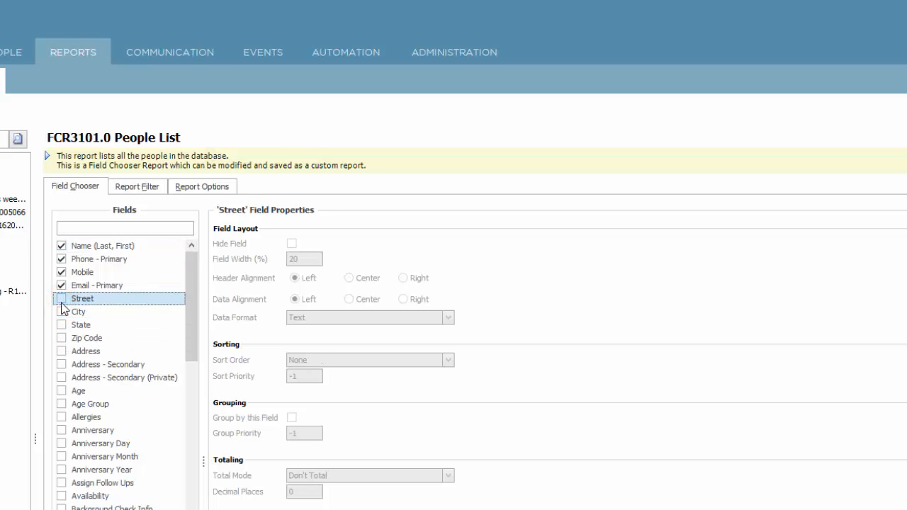
{"action": "left_click", "coordinate": [61, 405]}
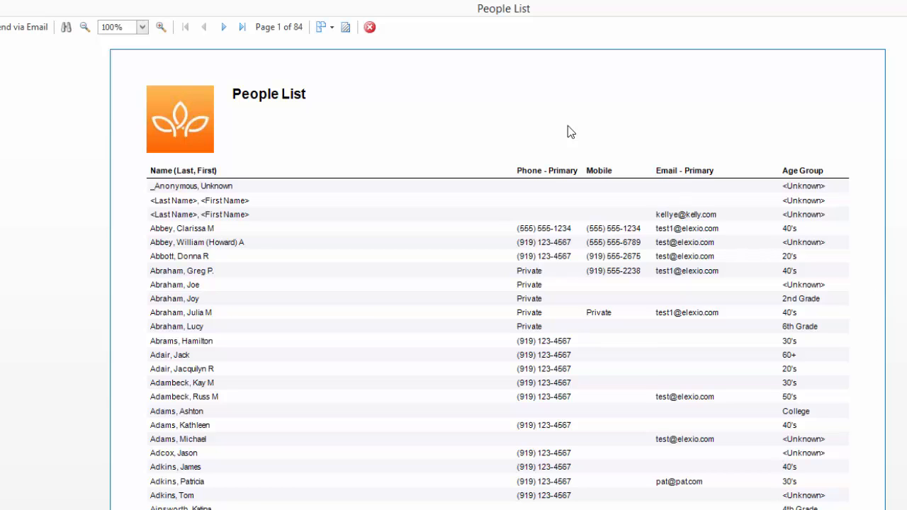
{"action": "left_click", "coordinate": [369, 27]}
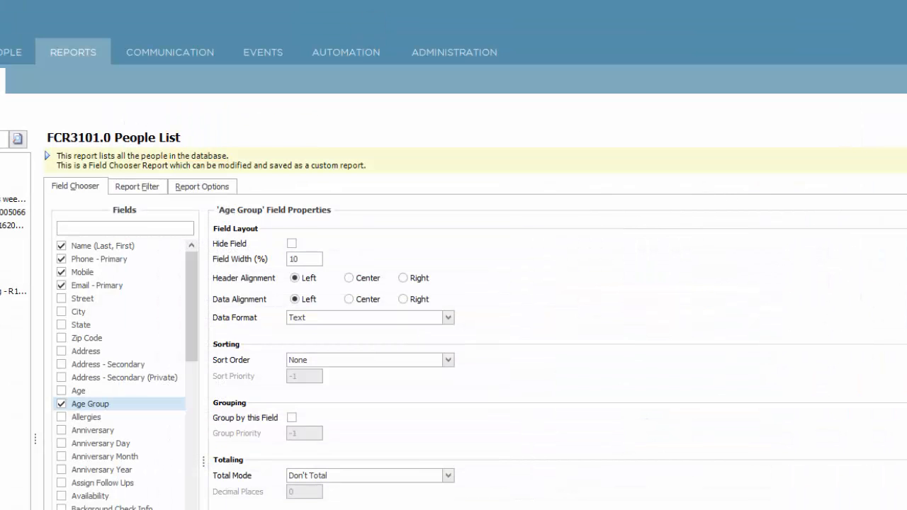
- Add a report filter condition where Age Group contains 20's
{"action": "left_click", "coordinate": [139, 187]}
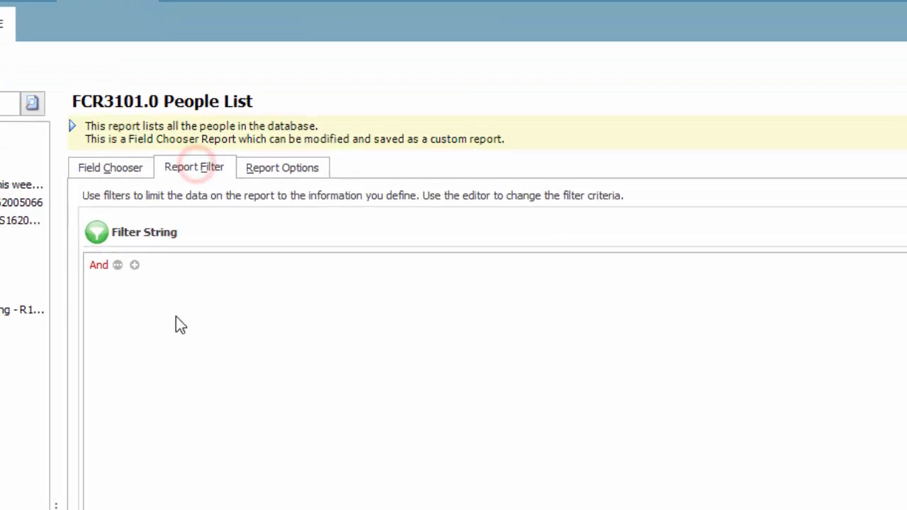
{"action": "left_click", "coordinate": [134, 264]}
{"action": "left_click", "coordinate": [205, 284]}
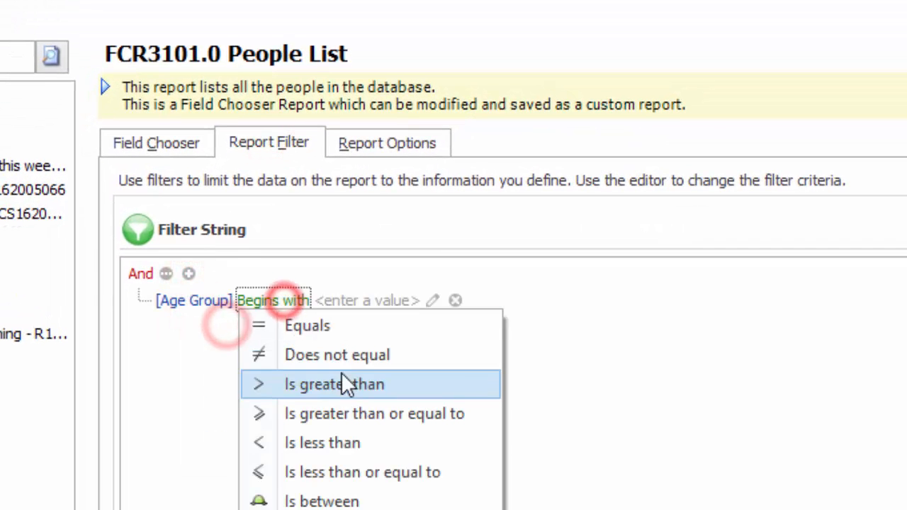
{"action": "left_click", "coordinate": [332, 509]}
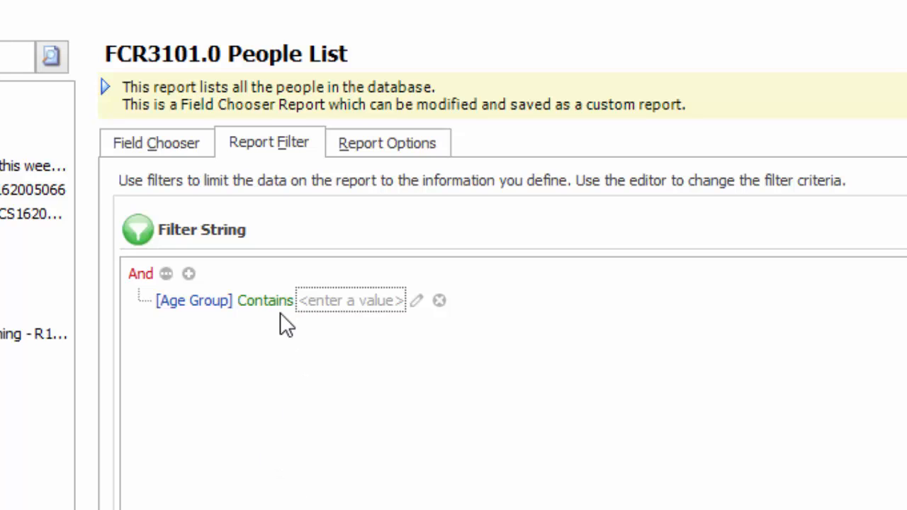
{"action": "left_click", "coordinate": [352, 305]}
{"action": "left_click", "coordinate": [419, 300]}
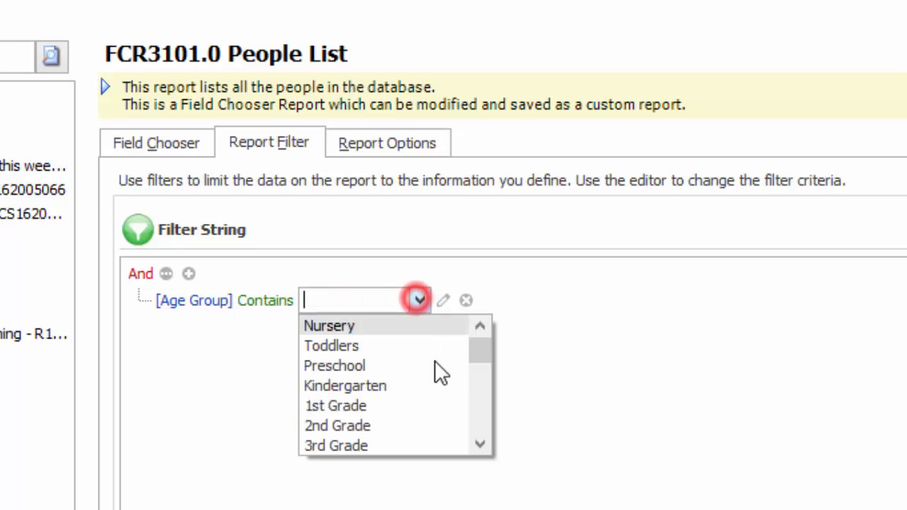
{"action": "left_click", "coordinate": [483, 414]}
{"action": "left_click", "coordinate": [484, 418]}
{"action": "left_click", "coordinate": [369, 409]}
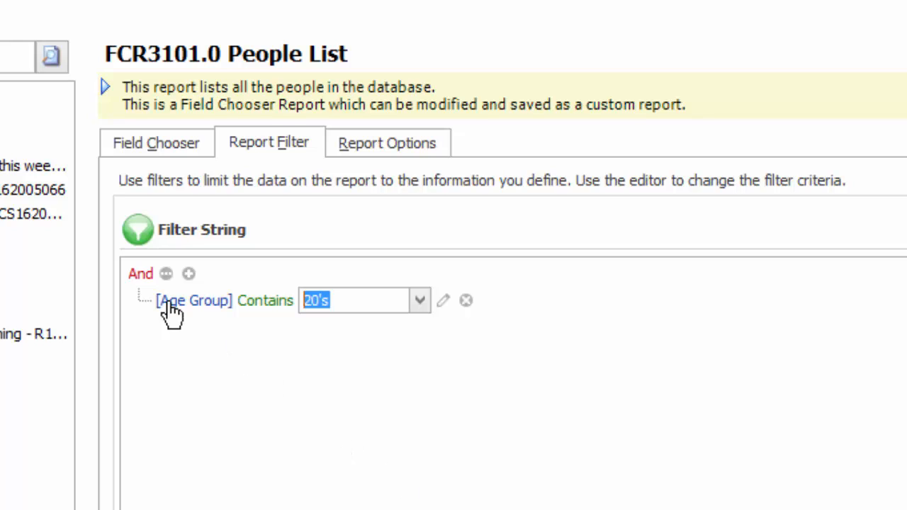
- Switch the filter's logical operator to Or and add a second condition where Age Group contains 30's
{"action": "left_click", "coordinate": [141, 277]}
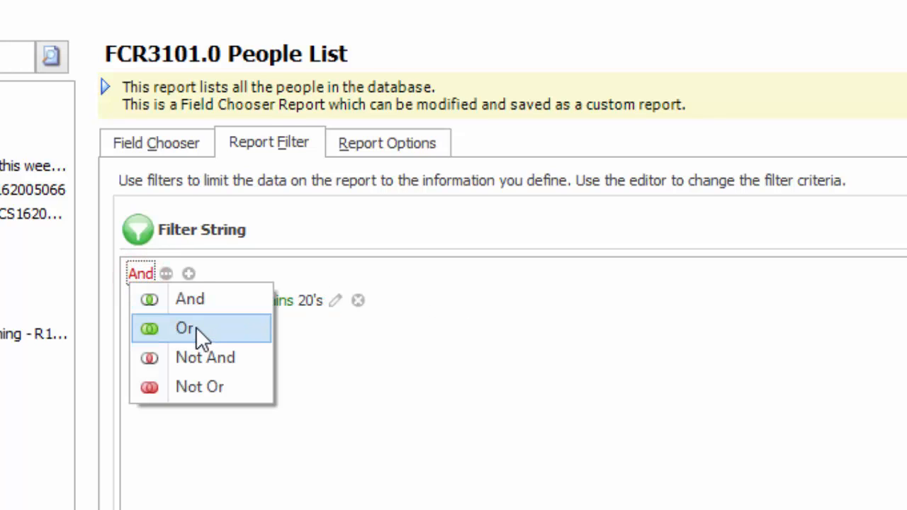
{"action": "left_click", "coordinate": [197, 330]}
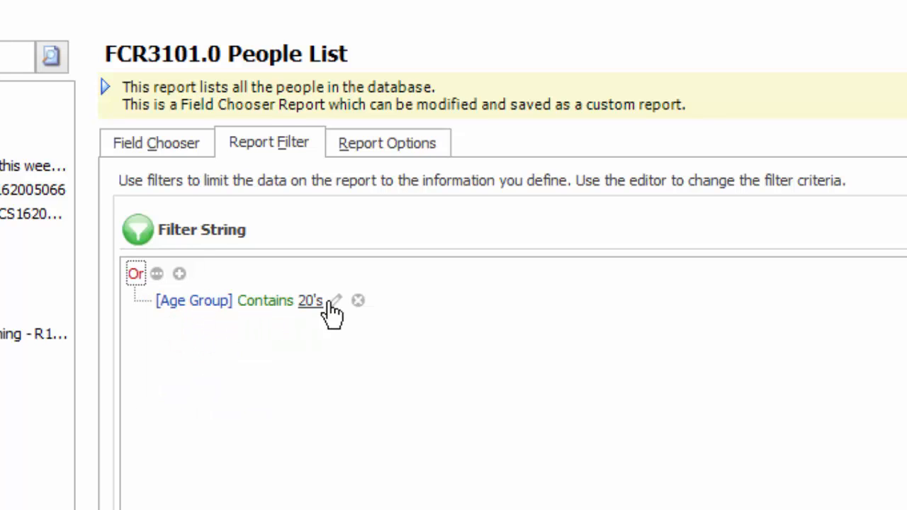
{"action": "left_click", "coordinate": [179, 274]}
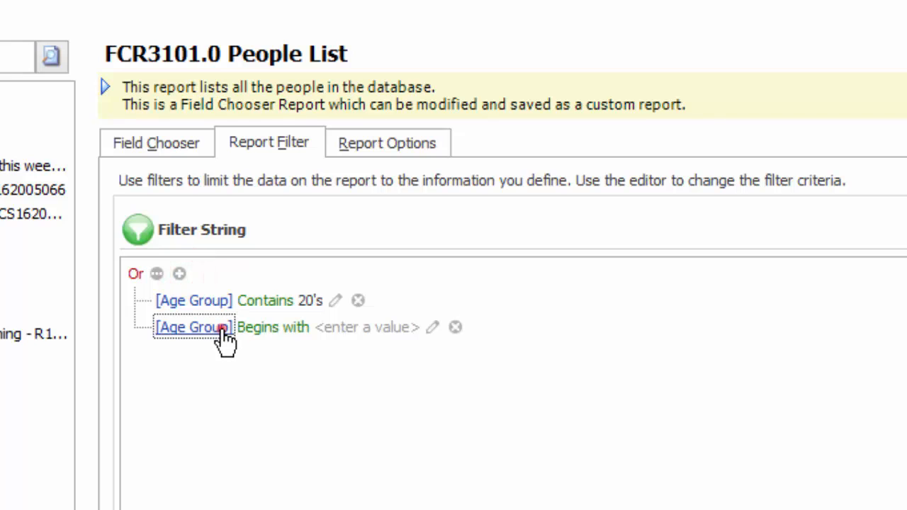
{"action": "left_click", "coordinate": [216, 329]}
{"action": "left_click", "coordinate": [246, 346]}
{"action": "left_click", "coordinate": [274, 330]}
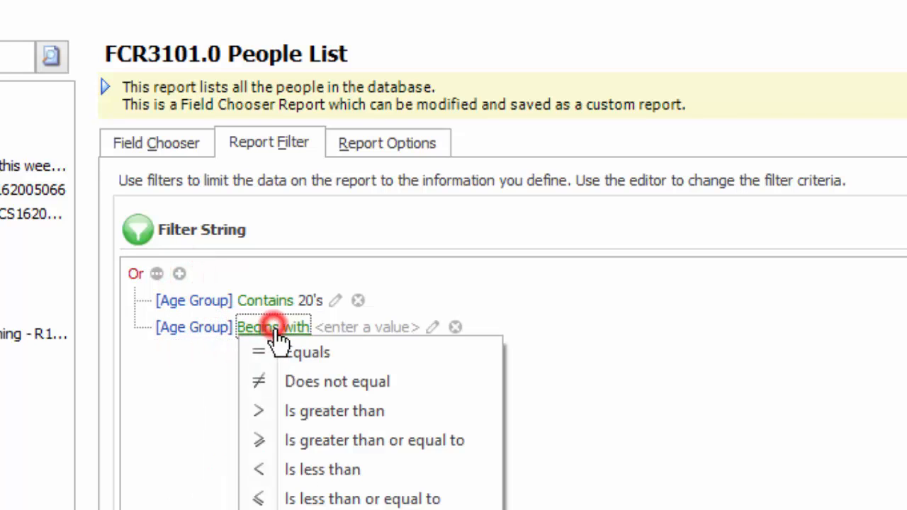
{"action": "left_click", "coordinate": [316, 509]}
{"action": "left_click", "coordinate": [377, 333]}
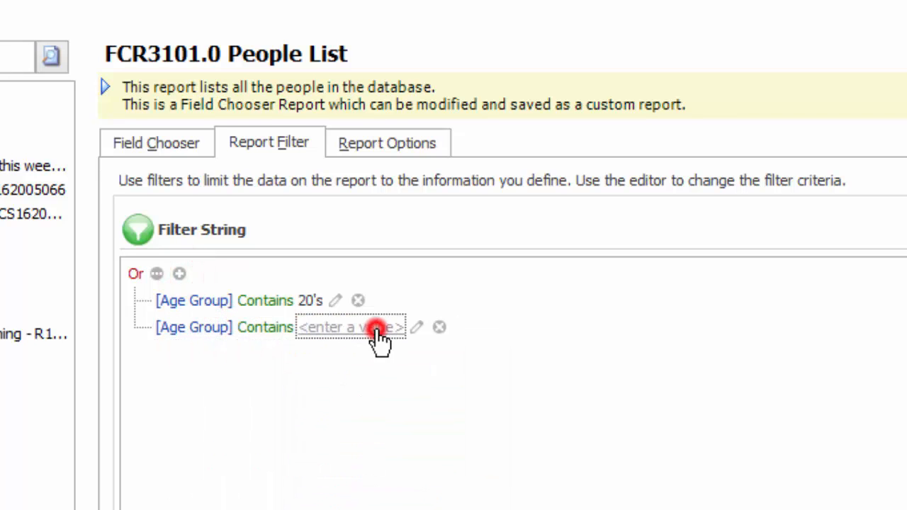
{"action": "left_click", "coordinate": [420, 326]}
{"action": "left_click", "coordinate": [480, 445]}
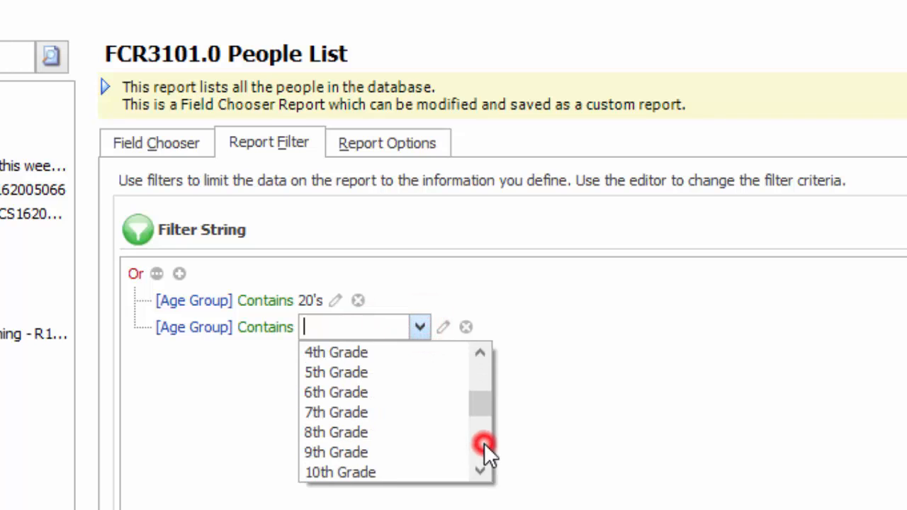
{"action": "left_click", "coordinate": [480, 445]}
{"action": "left_click", "coordinate": [316, 452]}
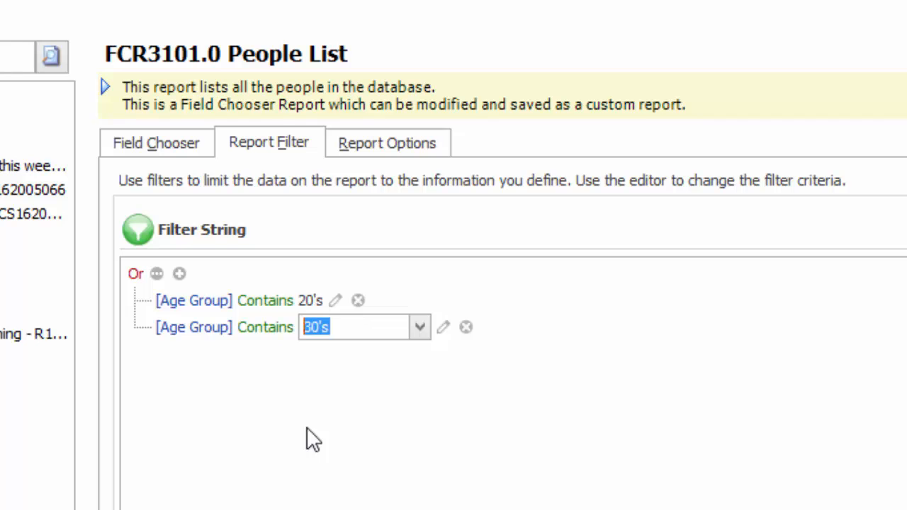
{"action": "left_click", "coordinate": [316, 409]}
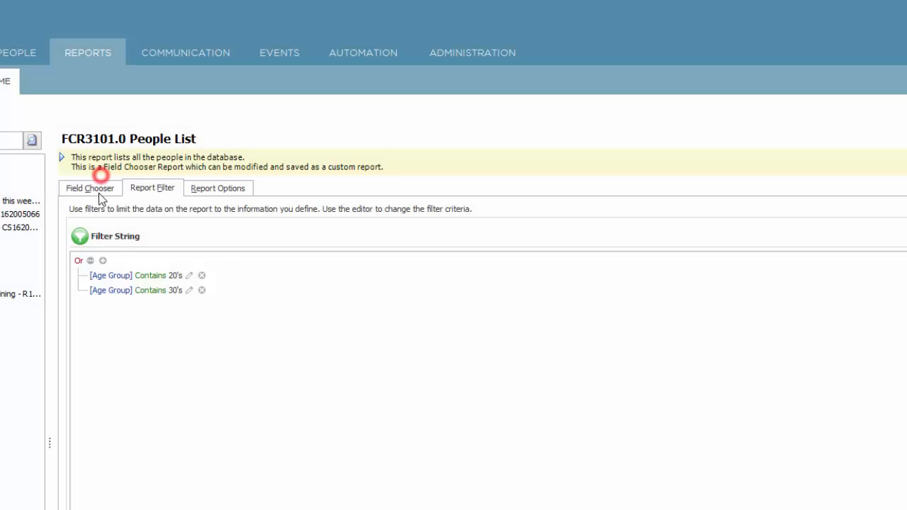
- Group the report by the Age Group field and preview it
{"action": "left_click", "coordinate": [99, 189]}
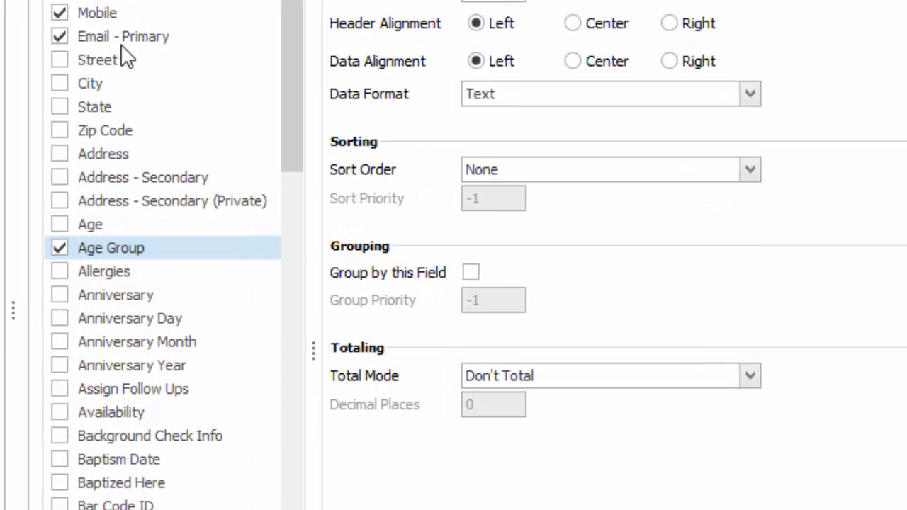
{"action": "left_click", "coordinate": [140, 248]}
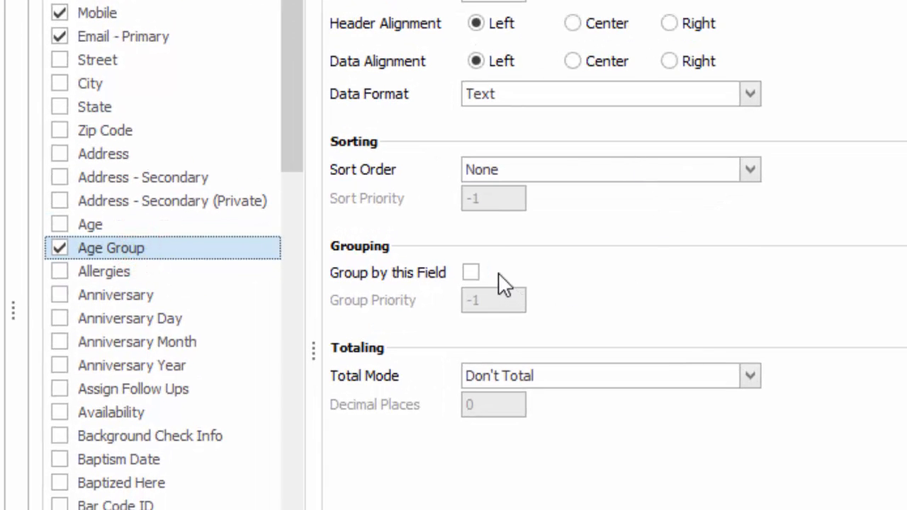
{"action": "left_click", "coordinate": [474, 272]}
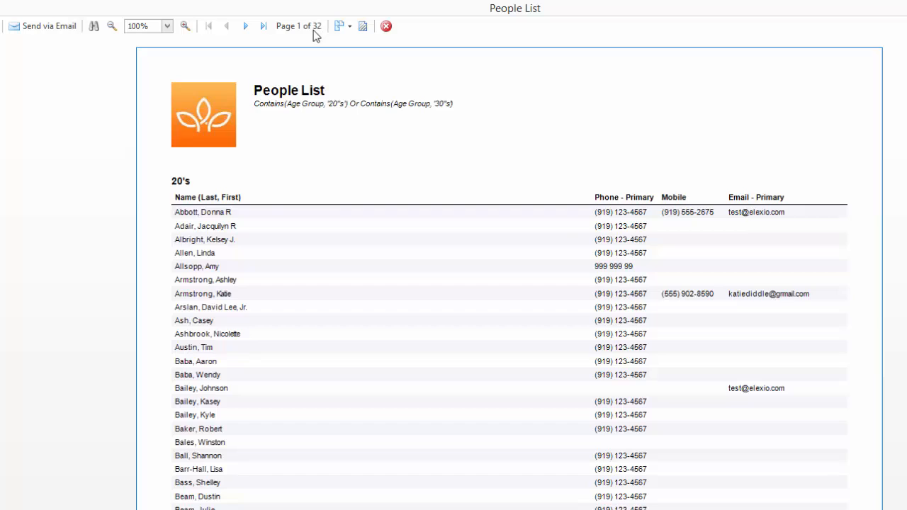
{"action": "left_click", "coordinate": [94, 27]}
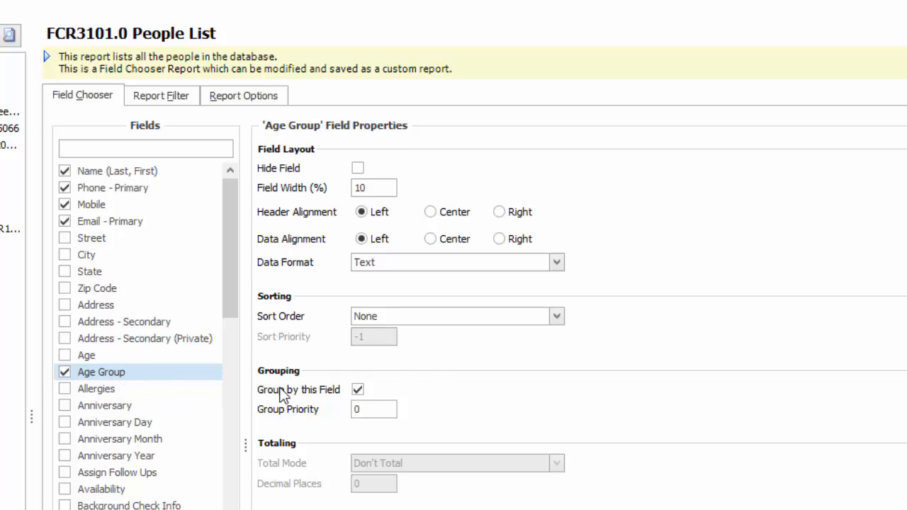
- Turn off grouping for Age Group, sort it in ascending order instead, and preview the report
{"action": "left_click", "coordinate": [358, 391]}
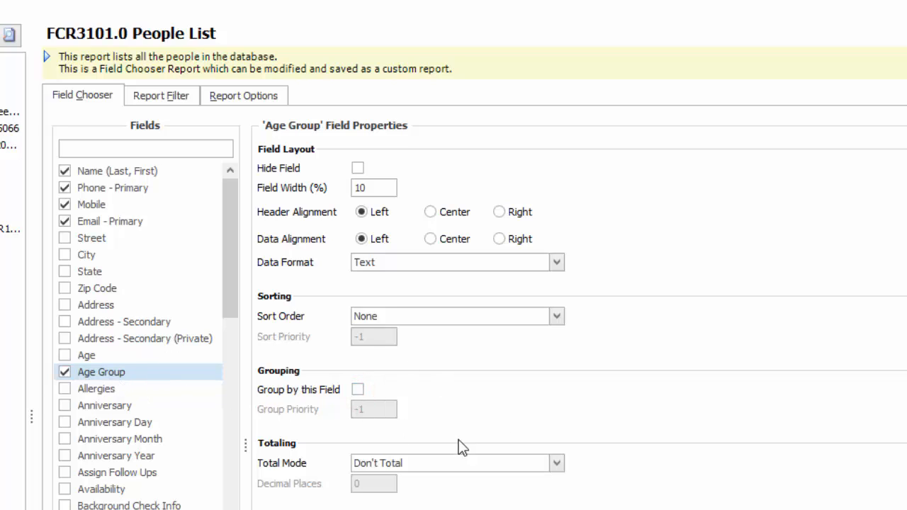
{"action": "left_click", "coordinate": [555, 317]}
{"action": "left_click", "coordinate": [383, 347]}
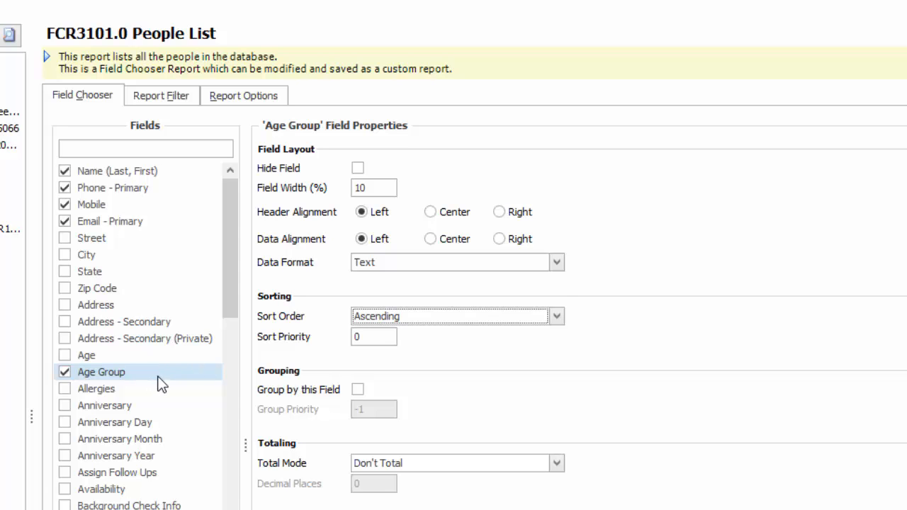
{"action": "key", "text": "F5"}
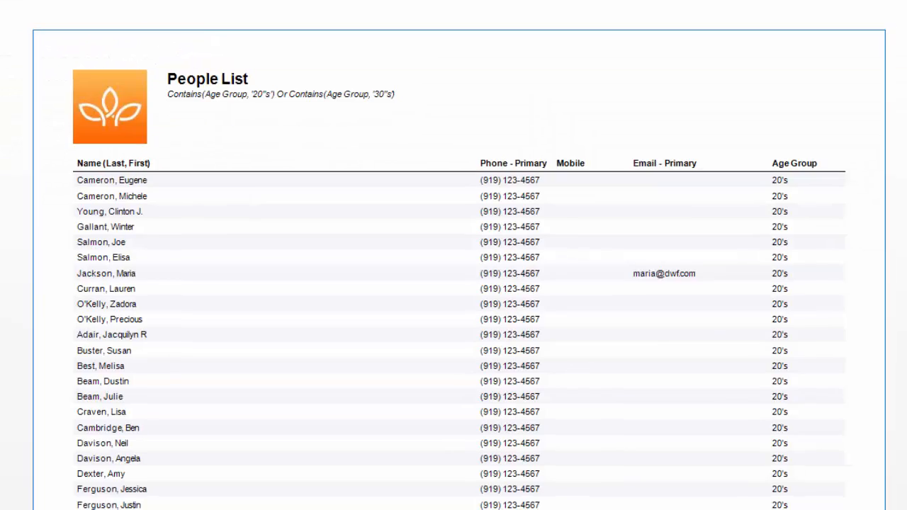
{"action": "scroll", "coordinate": [459, 255], "scroll_direction": "down", "scroll_amount": 1}
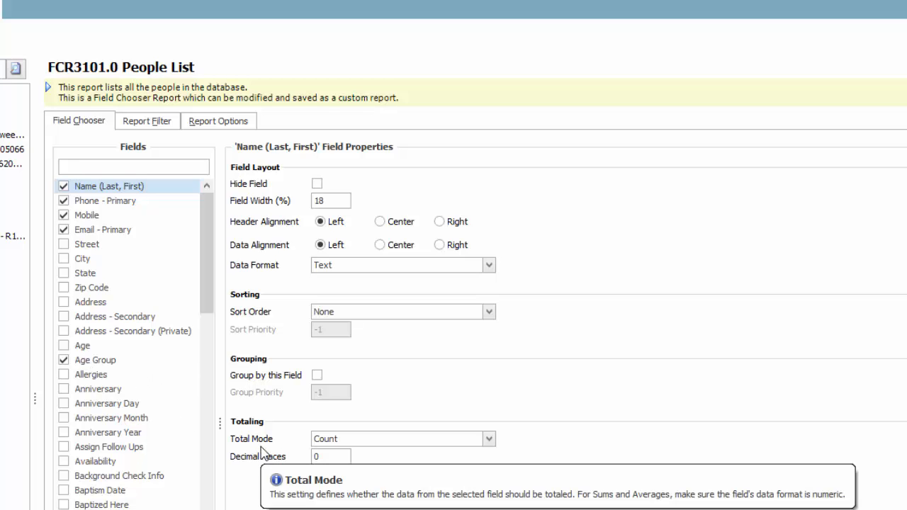
- Set the total mode of the Age Group field to Count
{"action": "mouse_move", "coordinate": [306, 447]}
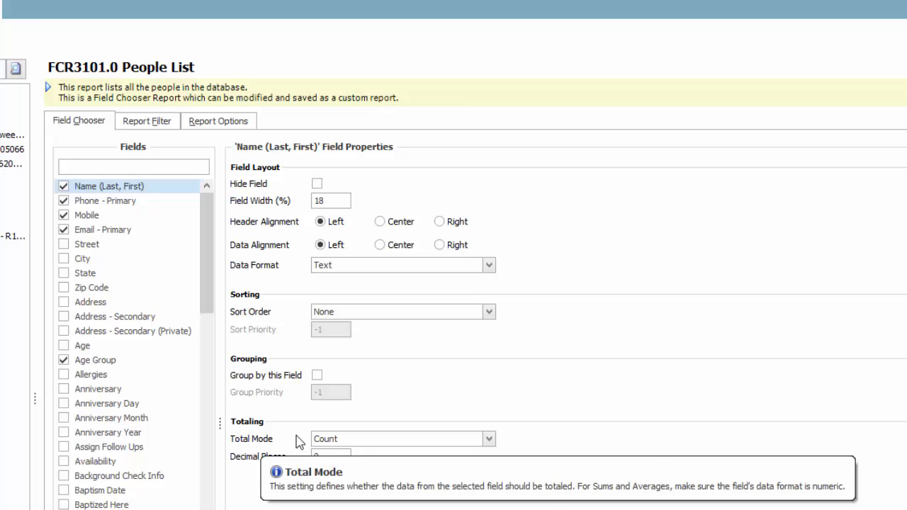
{"action": "left_click", "coordinate": [108, 362]}
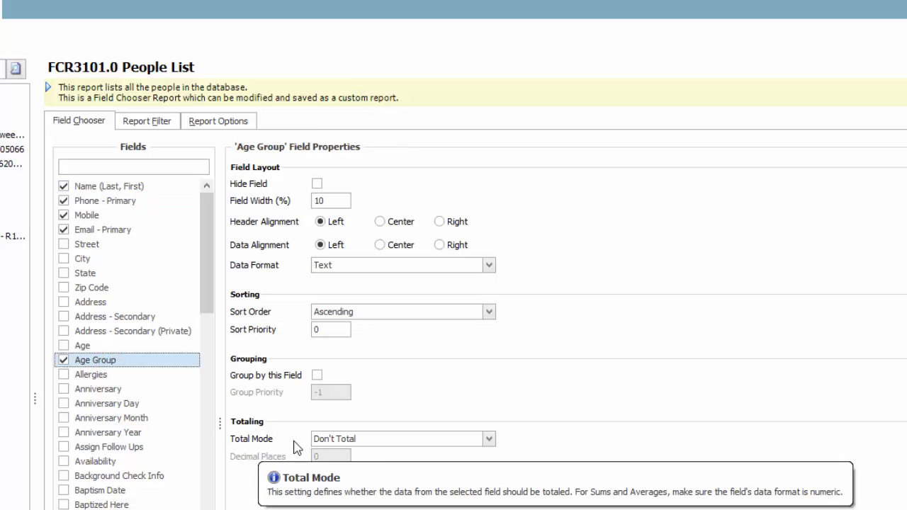
{"action": "left_click", "coordinate": [488, 440]}
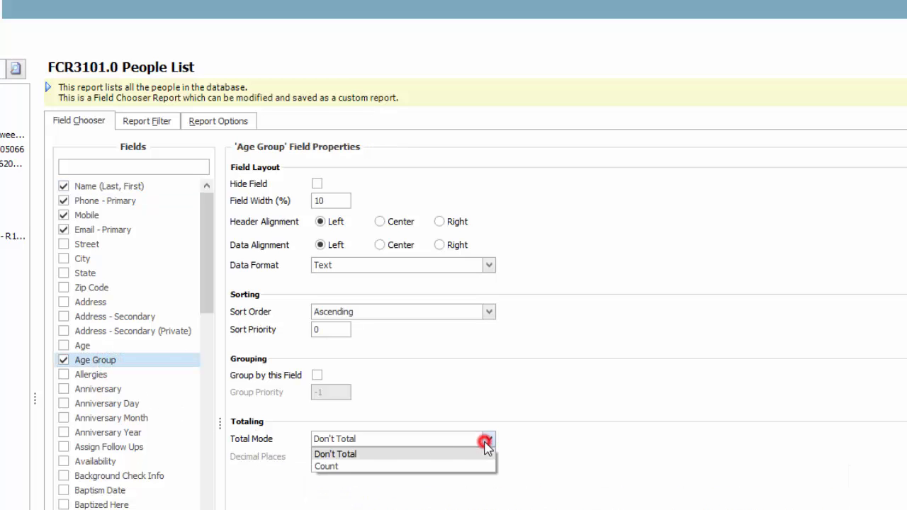
{"action": "left_click", "coordinate": [327, 467]}
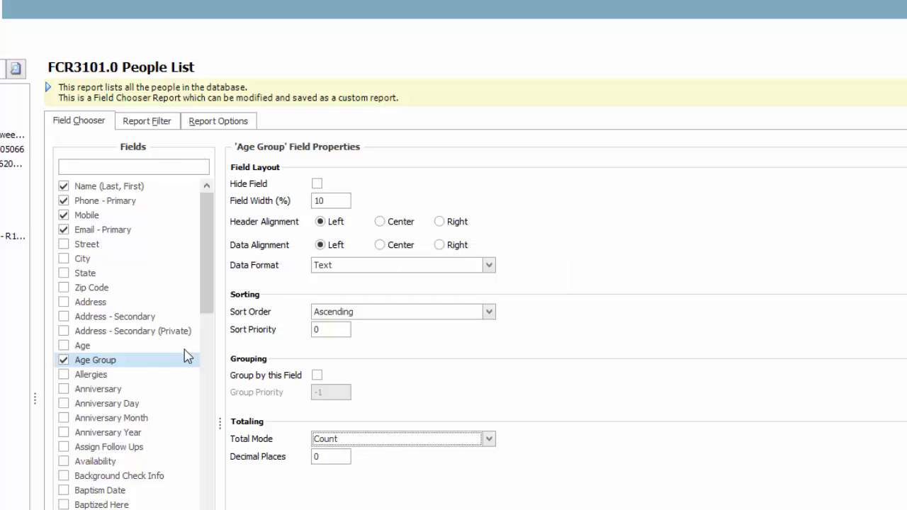
- Open the report options, then start saving the report as a copy of the master report
{"action": "left_click", "coordinate": [221, 123]}
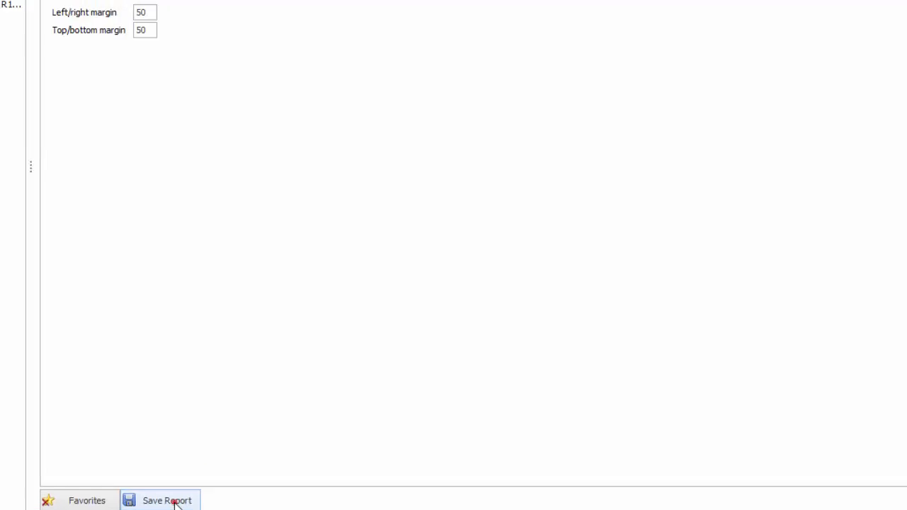
{"action": "left_click", "coordinate": [175, 503]}
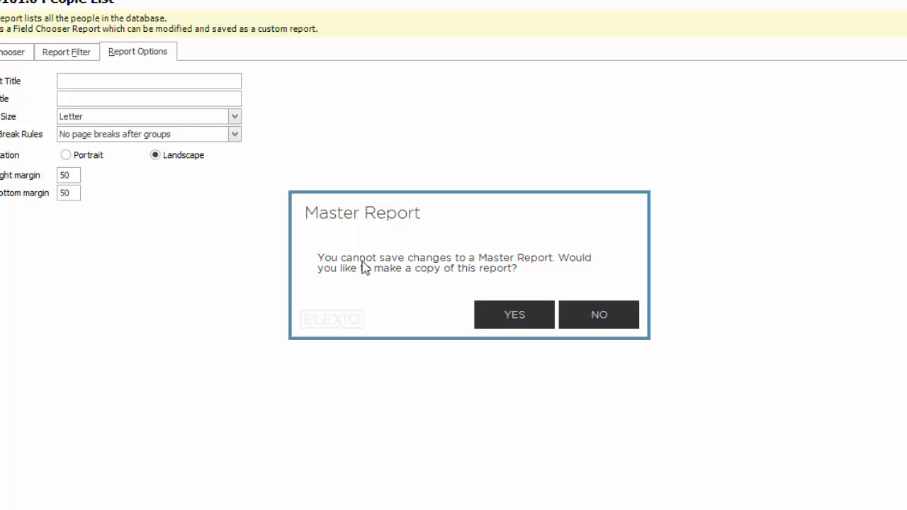
{"action": "left_click", "coordinate": [535, 317]}
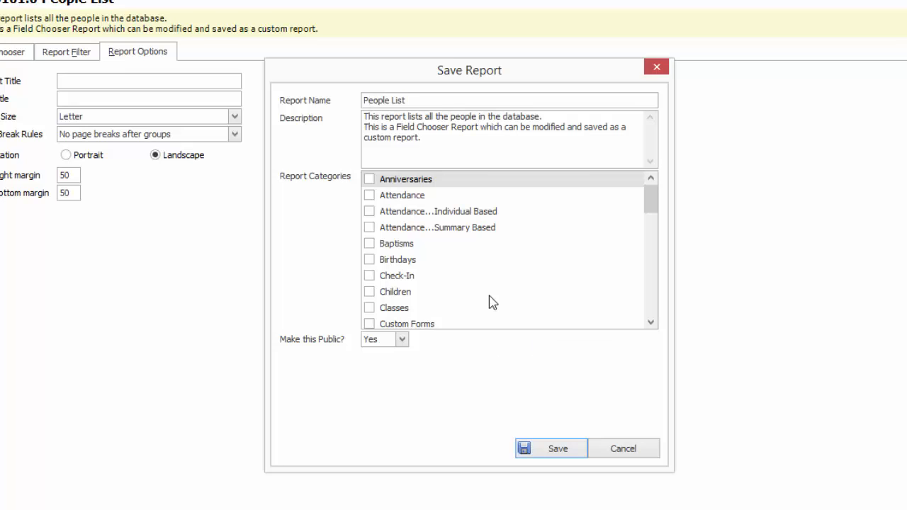
- Name the copy "People List of Age 20s and 30s" and append "Limited to age 20s and 30s" to its description
{"action": "left_click", "coordinate": [421, 97]}
{"action": "type", "text": "of Age 20s and 30s"}
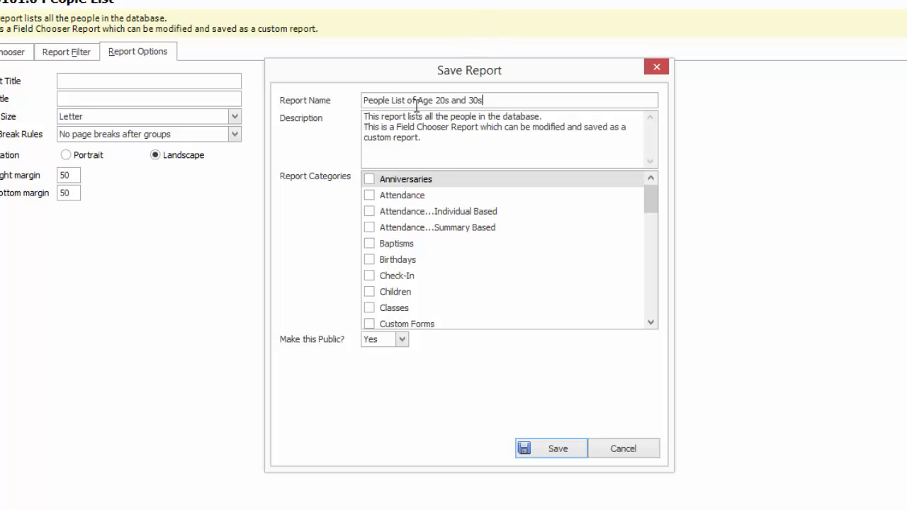
{"action": "left_click", "coordinate": [441, 139]}
{"action": "type", "text": "Limited to age 20s and 30s"}
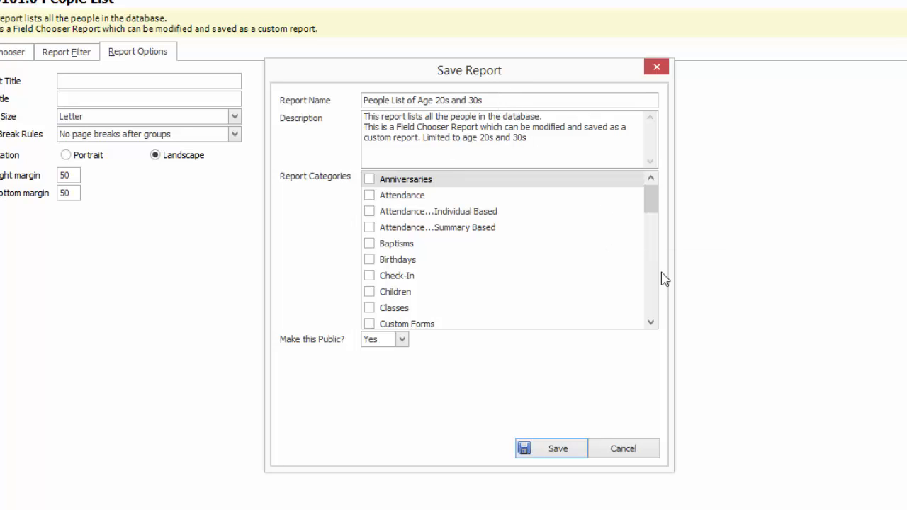
- Assign the report copy to the People By Age Group category and set it as not public
{"action": "left_click", "coordinate": [652, 301]}
{"action": "left_click", "coordinate": [652, 302]}
{"action": "left_click", "coordinate": [652, 302]}
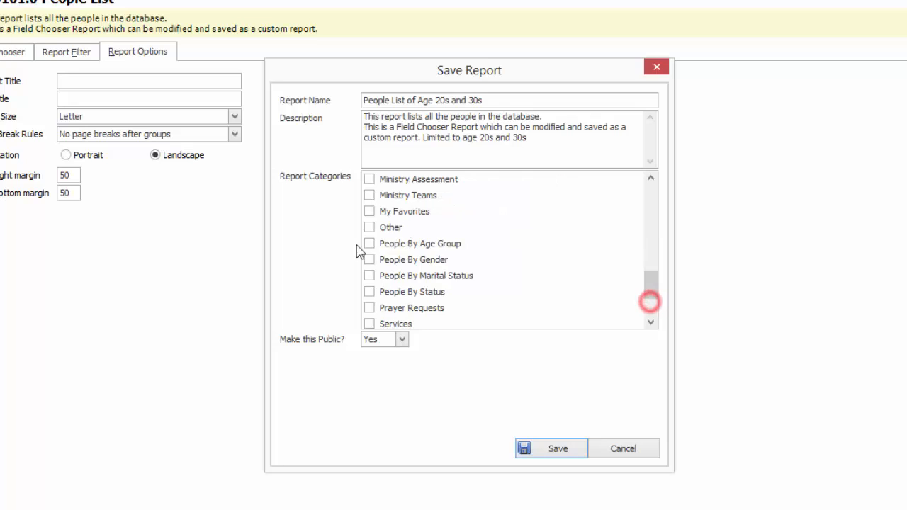
{"action": "left_click", "coordinate": [367, 243]}
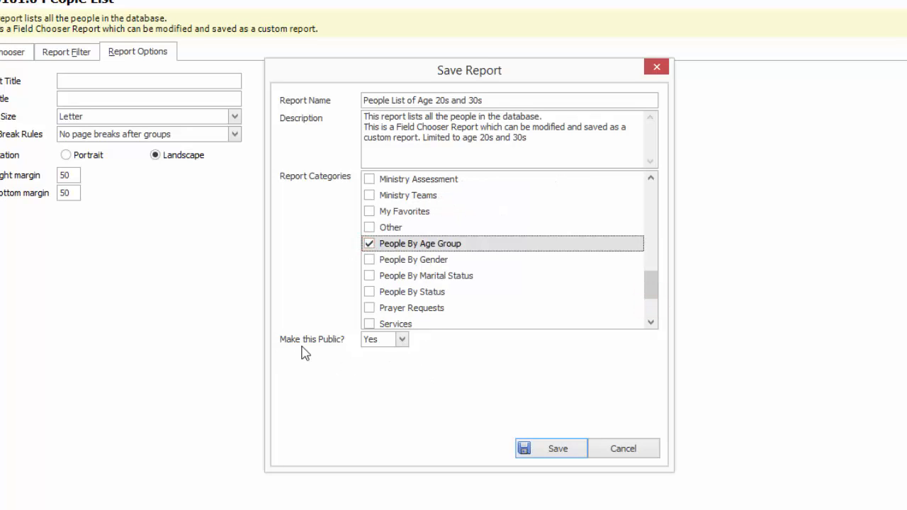
{"action": "left_click", "coordinate": [402, 340]}
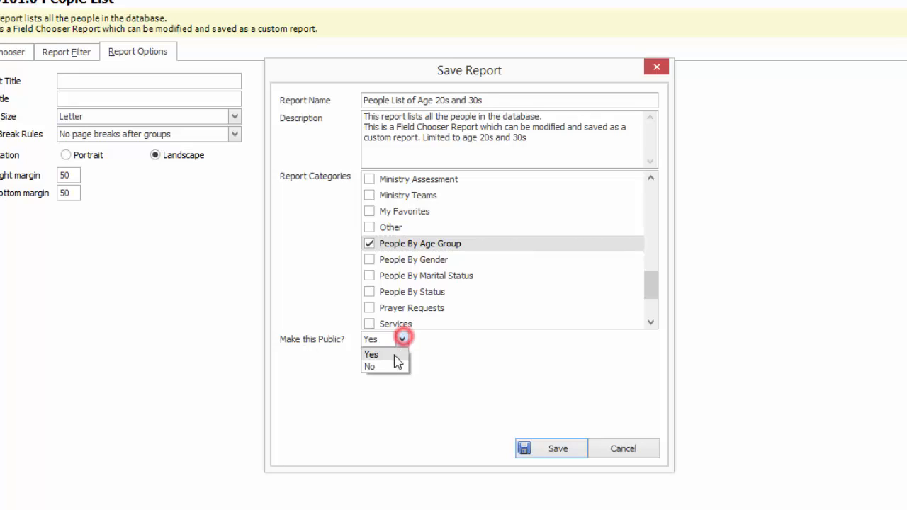
{"action": "left_click", "coordinate": [370, 366]}
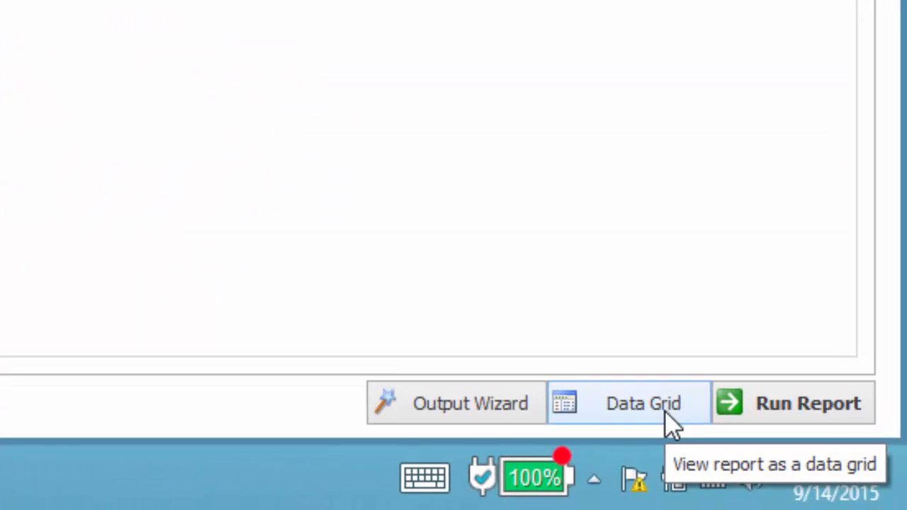
- View the customized people report as a data grid
{"action": "left_click", "coordinate": [666, 415]}
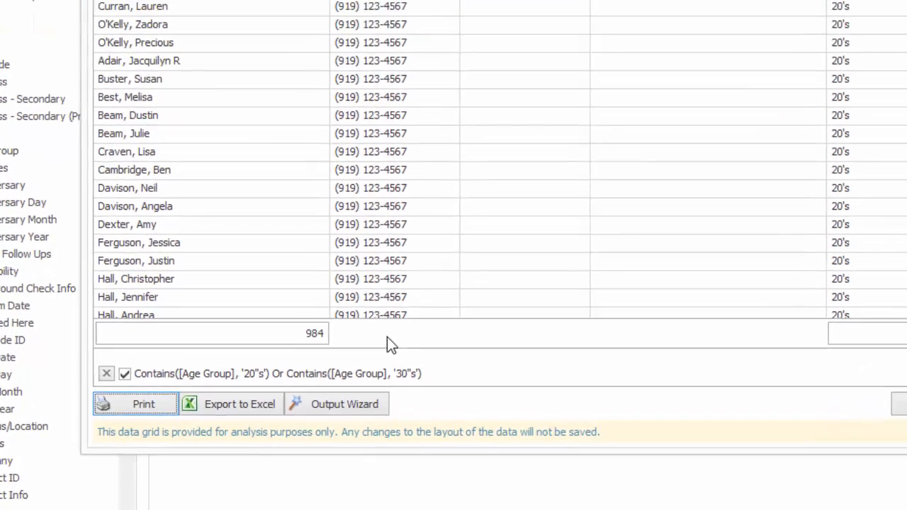
{"action": "right_click", "coordinate": [346, 442]}
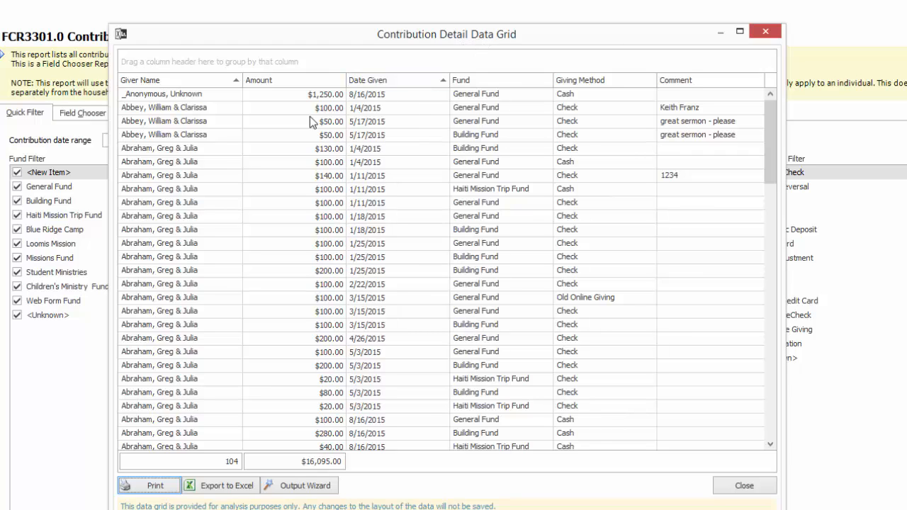
- Try the Max and Sum footer summaries on the Amount column of the Contribution Detail grid, and settle on Average
{"action": "right_click", "coordinate": [291, 461]}
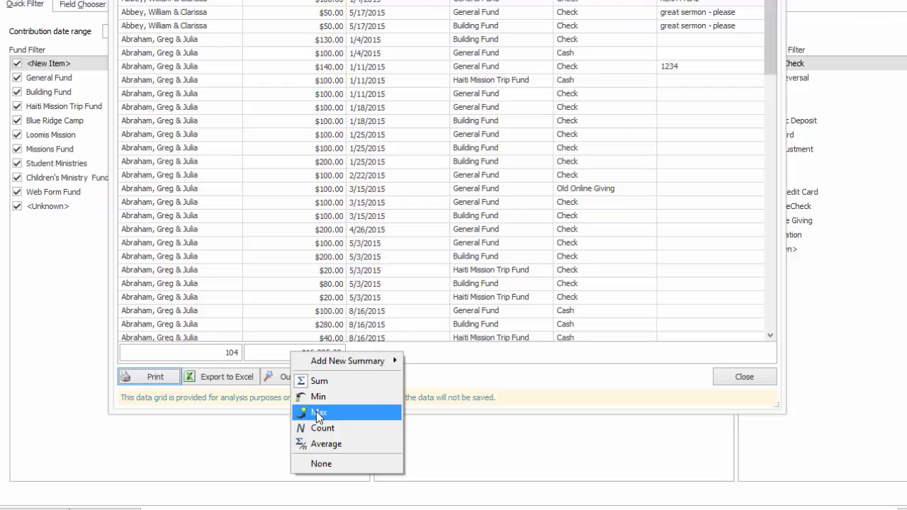
{"action": "left_click", "coordinate": [317, 414]}
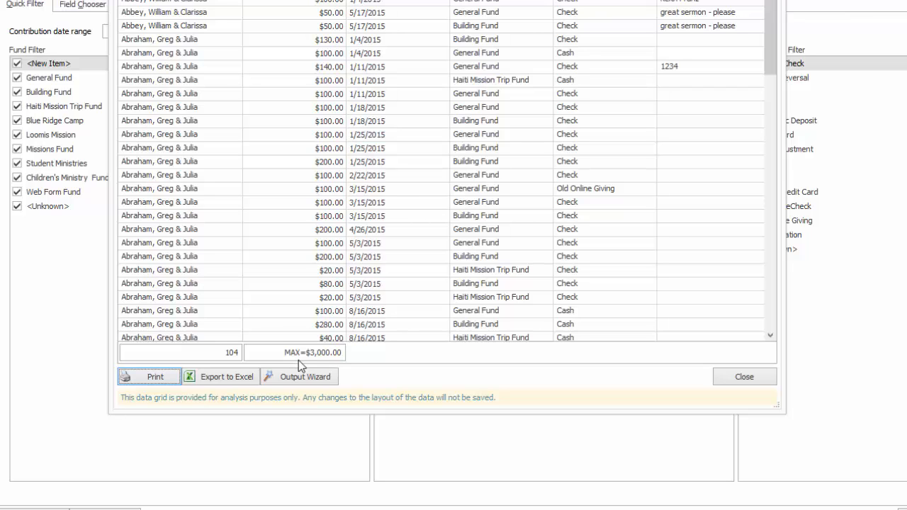
{"action": "right_click", "coordinate": [275, 355]}
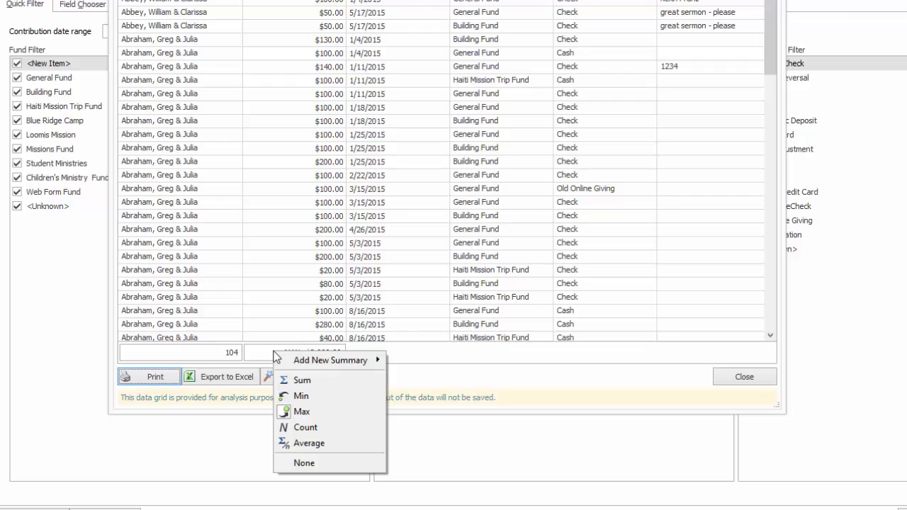
{"action": "left_click", "coordinate": [303, 380]}
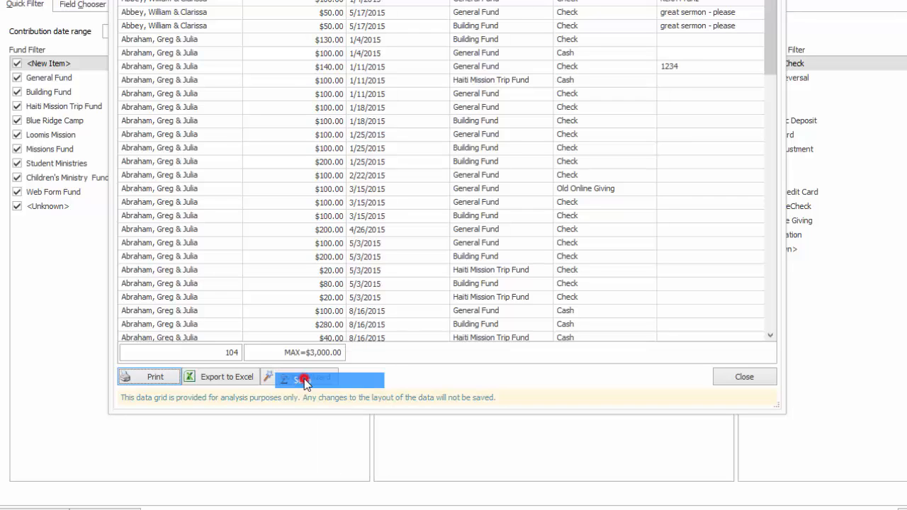
{"action": "right_click", "coordinate": [272, 360]}
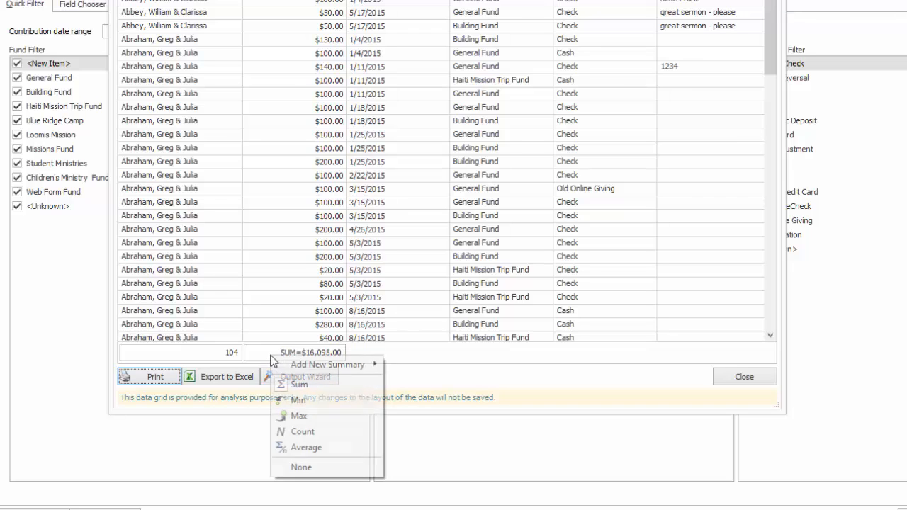
{"action": "left_click", "coordinate": [306, 447]}
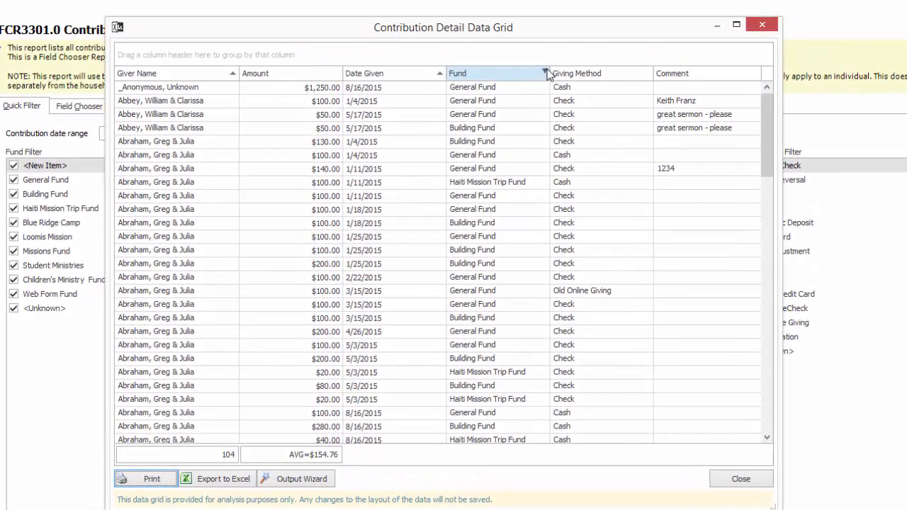
- Filter the Contribution Detail grid to the Building Fund and add the Contact ID column next to Giving Method
{"action": "left_click", "coordinate": [544, 73]}
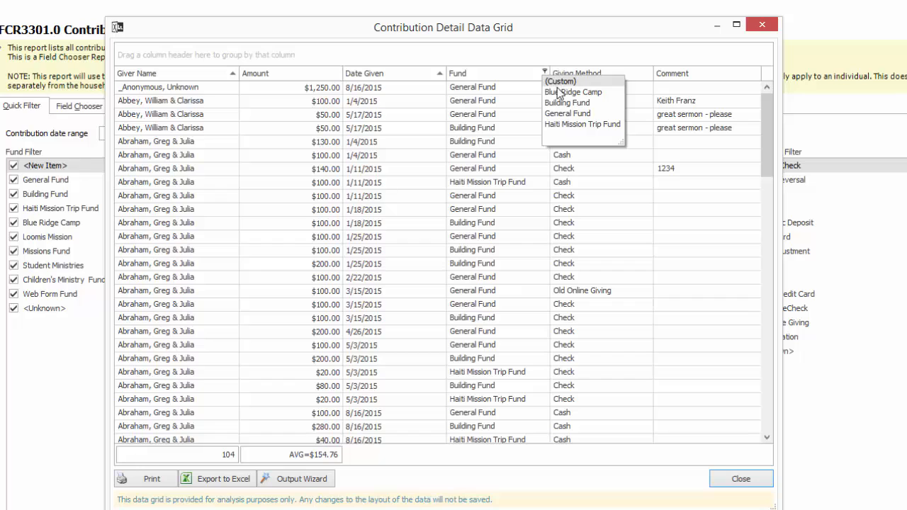
{"action": "left_click", "coordinate": [560, 103]}
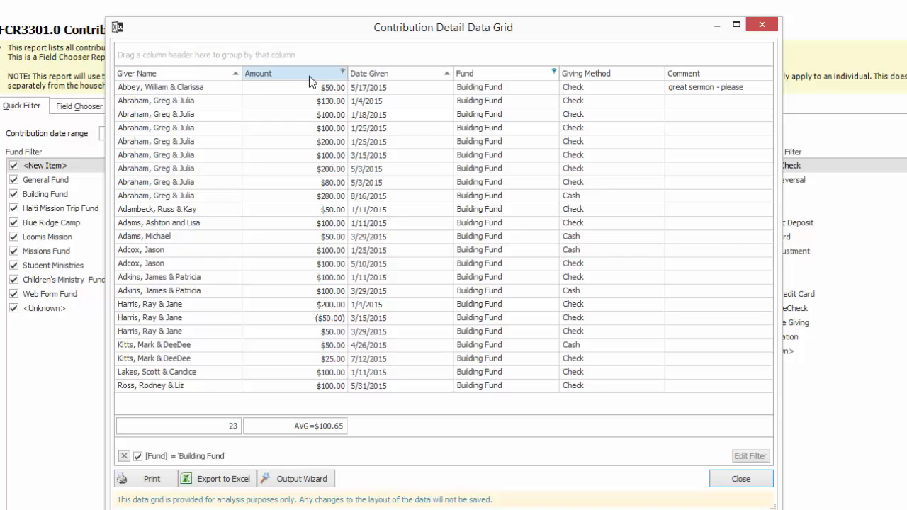
{"action": "right_click", "coordinate": [329, 71]}
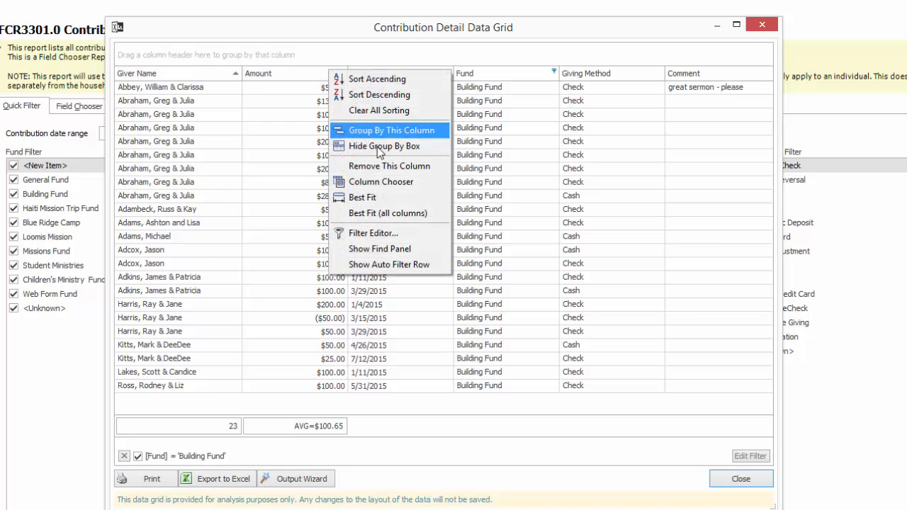
{"action": "left_click", "coordinate": [380, 181]}
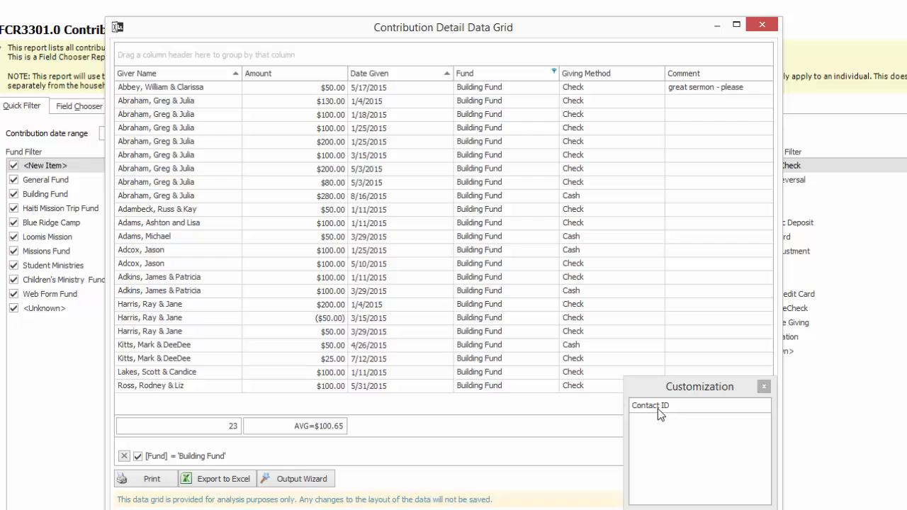
{"action": "left_click_drag", "start_coordinate": [659, 408], "coordinate": [567, 83]}
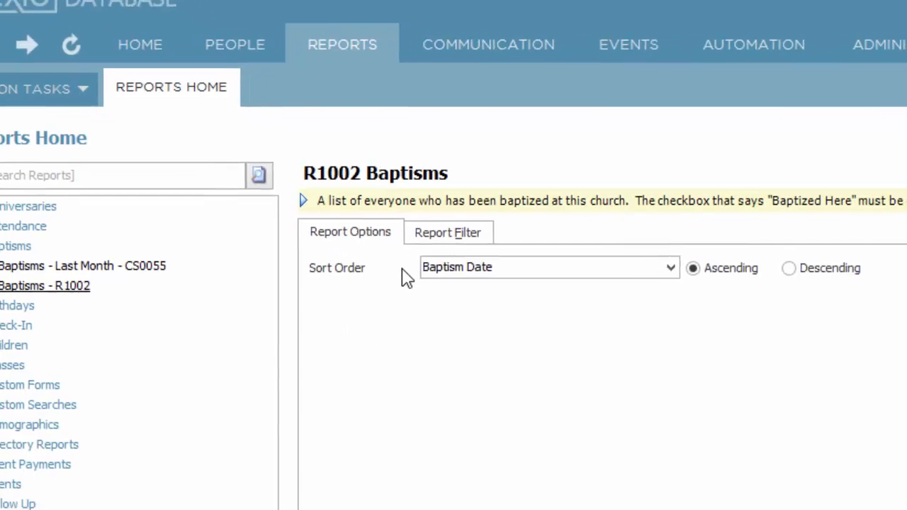
- Add a filter to the R1002 Baptisms report where Age Group matches item in list 20's and 30's
{"action": "left_click", "coordinate": [201, 122]}
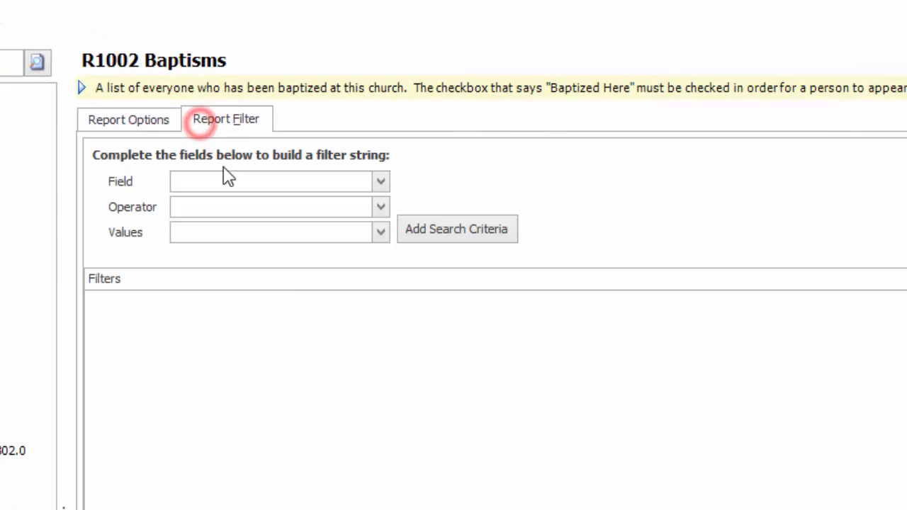
{"action": "left_click", "coordinate": [381, 183]}
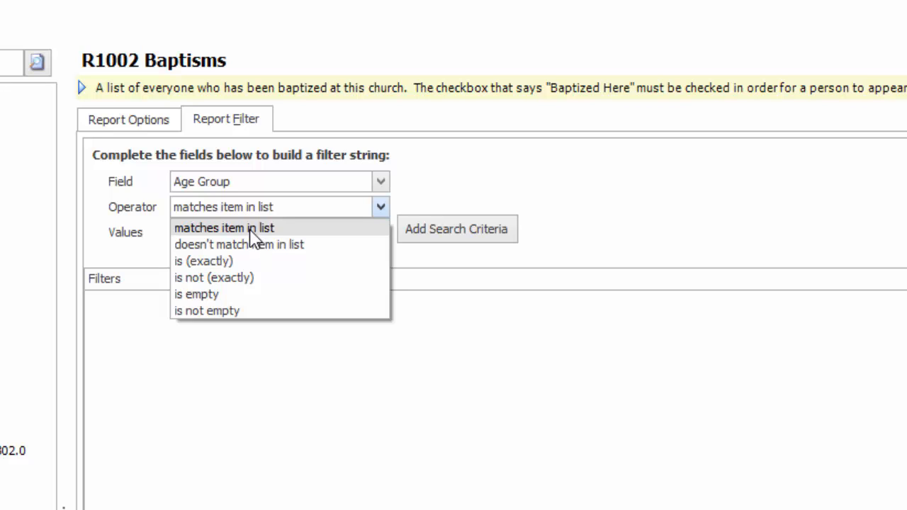
{"action": "left_click", "coordinate": [250, 229]}
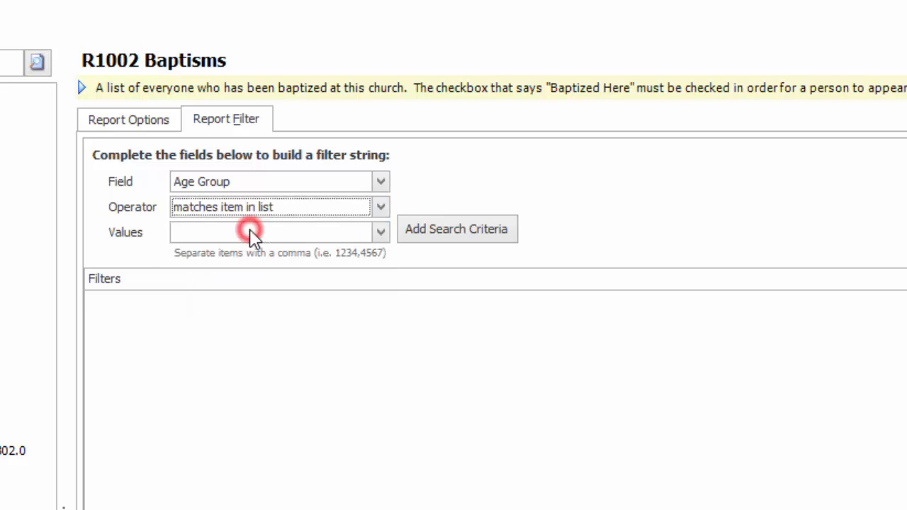
{"action": "left_click", "coordinate": [379, 232]}
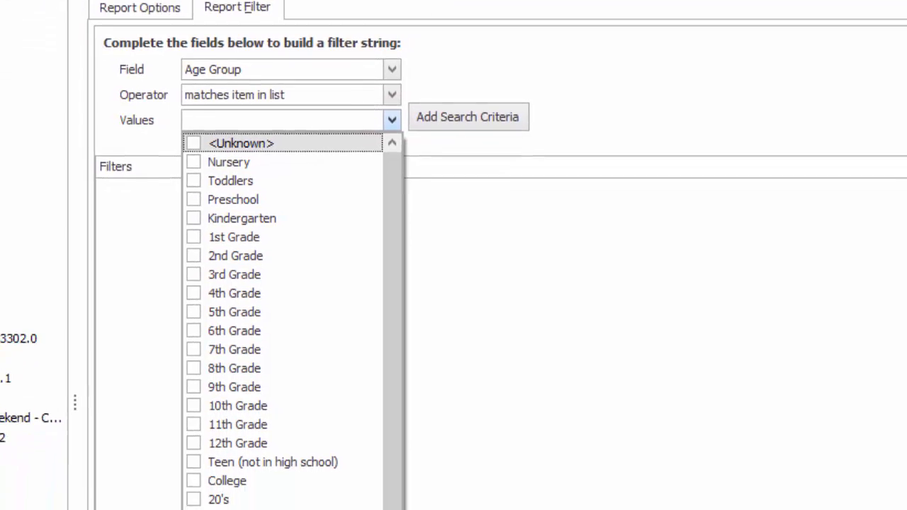
{"action": "left_click", "coordinate": [204, 402]}
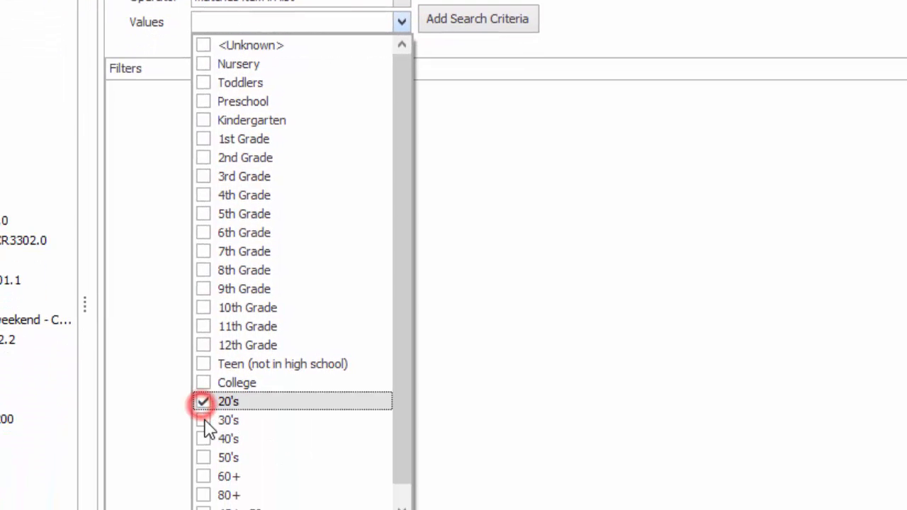
{"action": "left_click", "coordinate": [204, 420]}
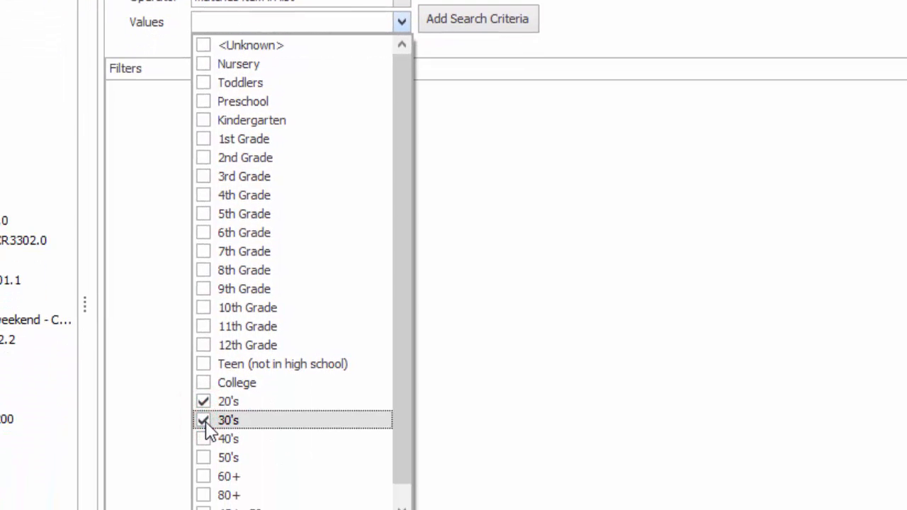
{"action": "left_click", "coordinate": [469, 19]}
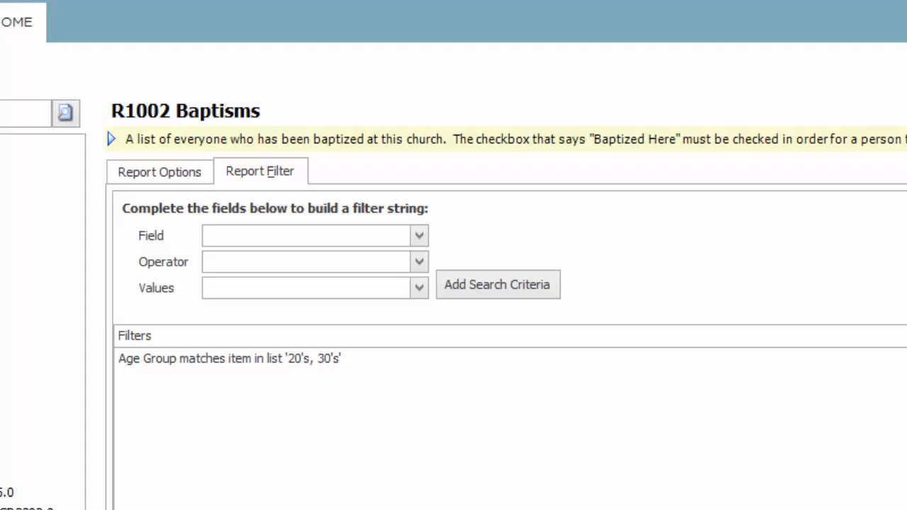
- Run the filtered Baptisms report and open the list of export file formats
{"action": "left_click", "coordinate": [824, 419]}
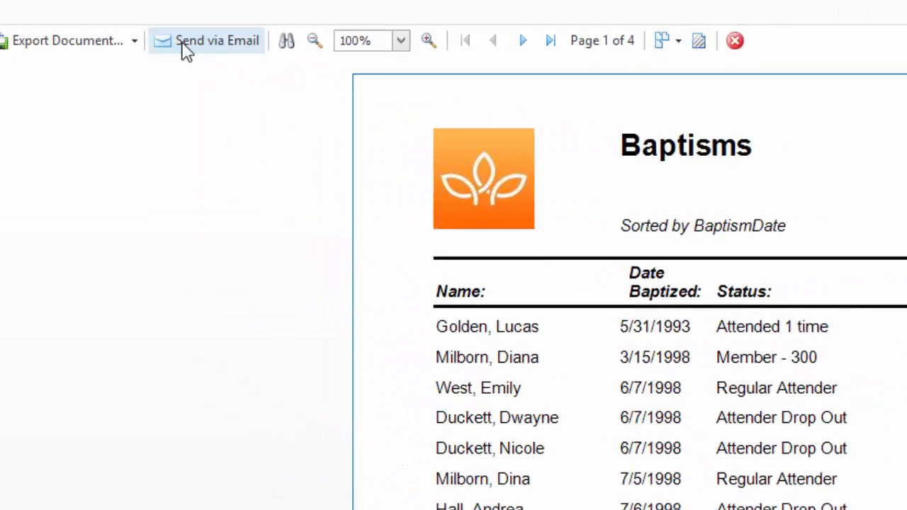
{"action": "left_click", "coordinate": [178, 47]}
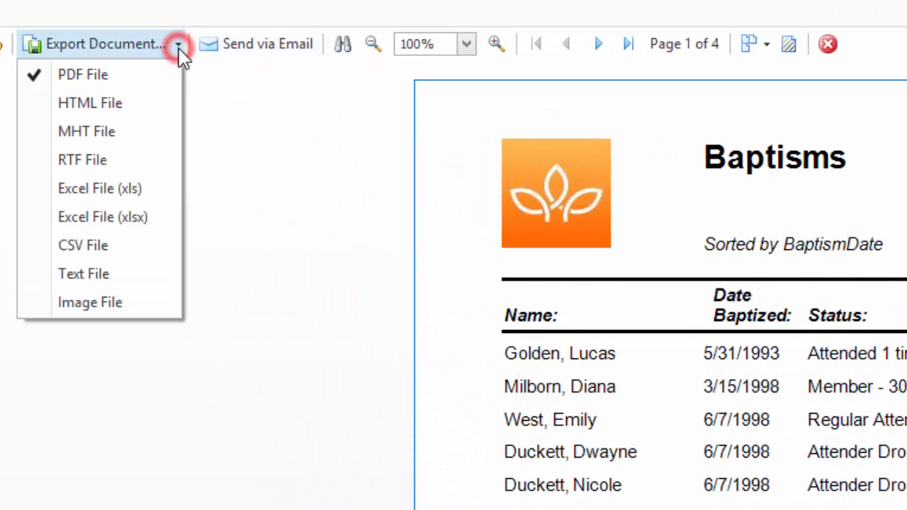